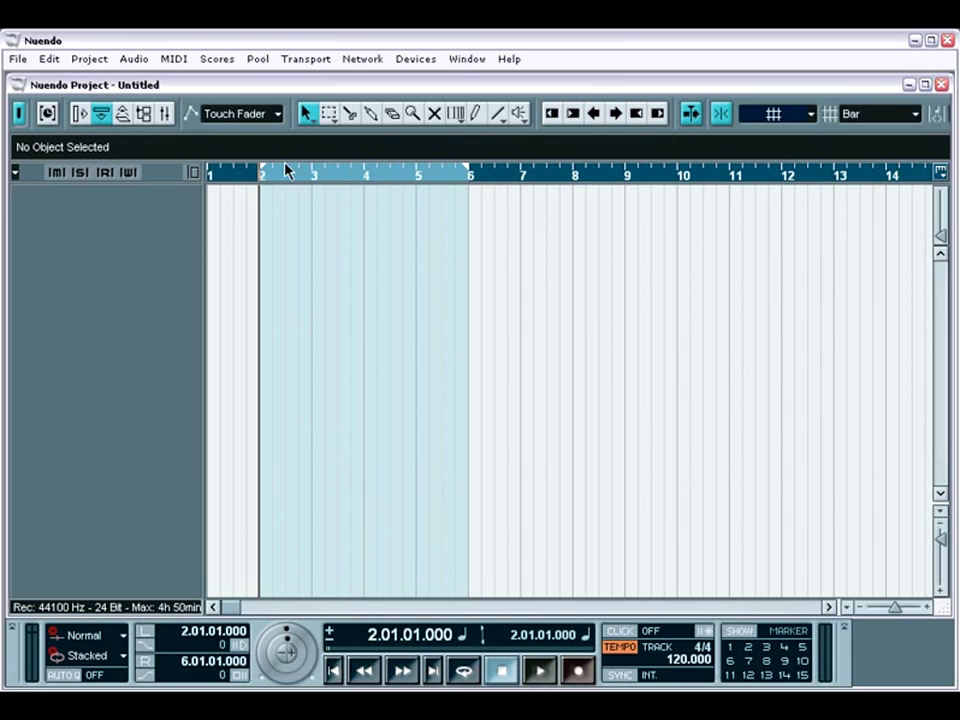
# Open the Pool window for the untitled project
pyautogui.click(259, 62)
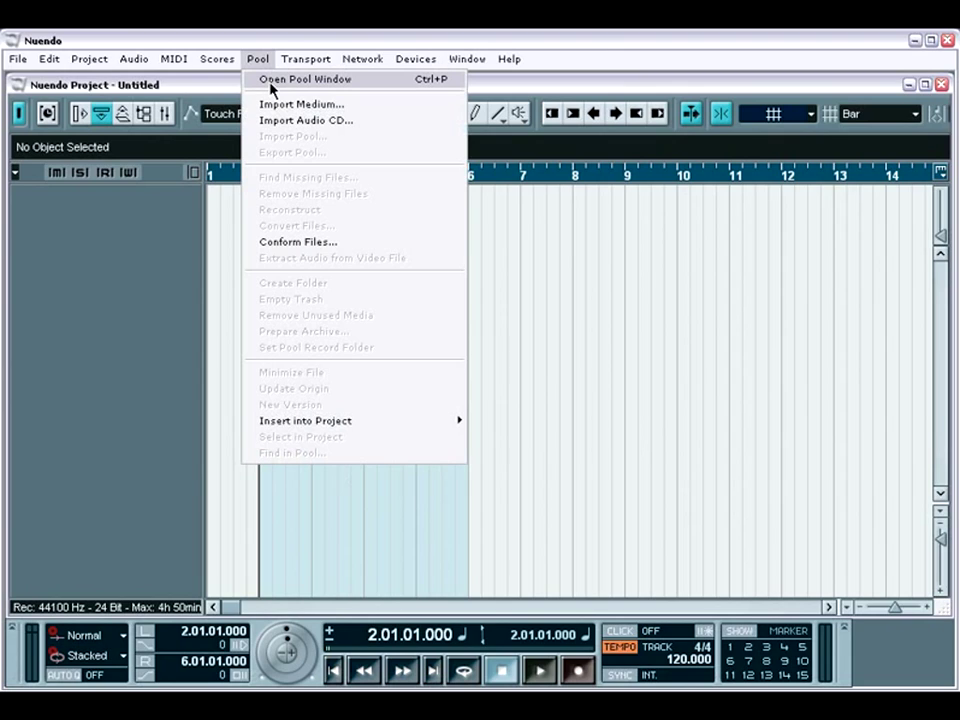
pyautogui.click(176, 214)
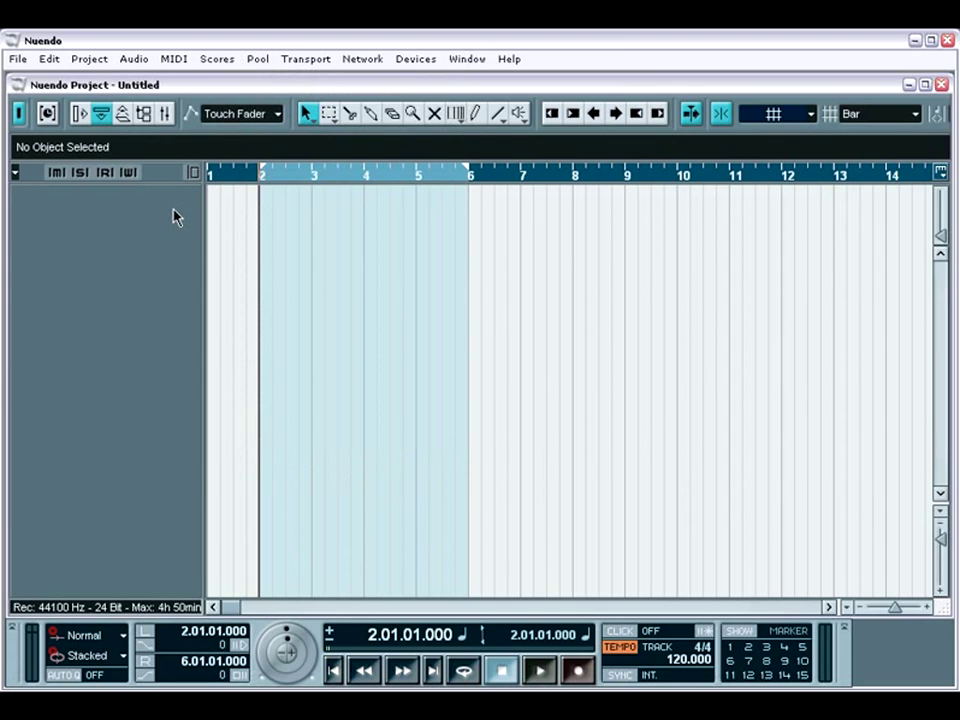
pyautogui.click(148, 115)
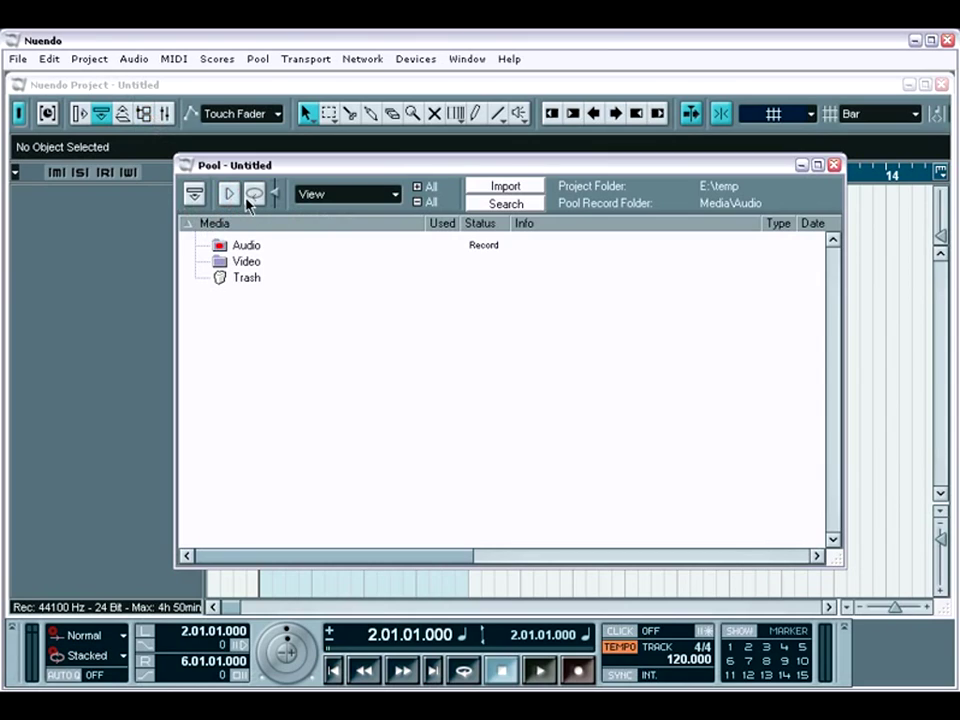
# Look over the Pool's preview volume control and the column display options
pyautogui.moveTo(275, 193)
pyautogui.mouseDown()
pyautogui.moveTo(315, 200)
pyautogui.moveTo(318, 145)
pyautogui.moveTo(319, 242)
pyautogui.moveTo(318, 188)
pyautogui.moveTo(275, 200)
pyautogui.mouseUp()
pyautogui.click(394, 195)
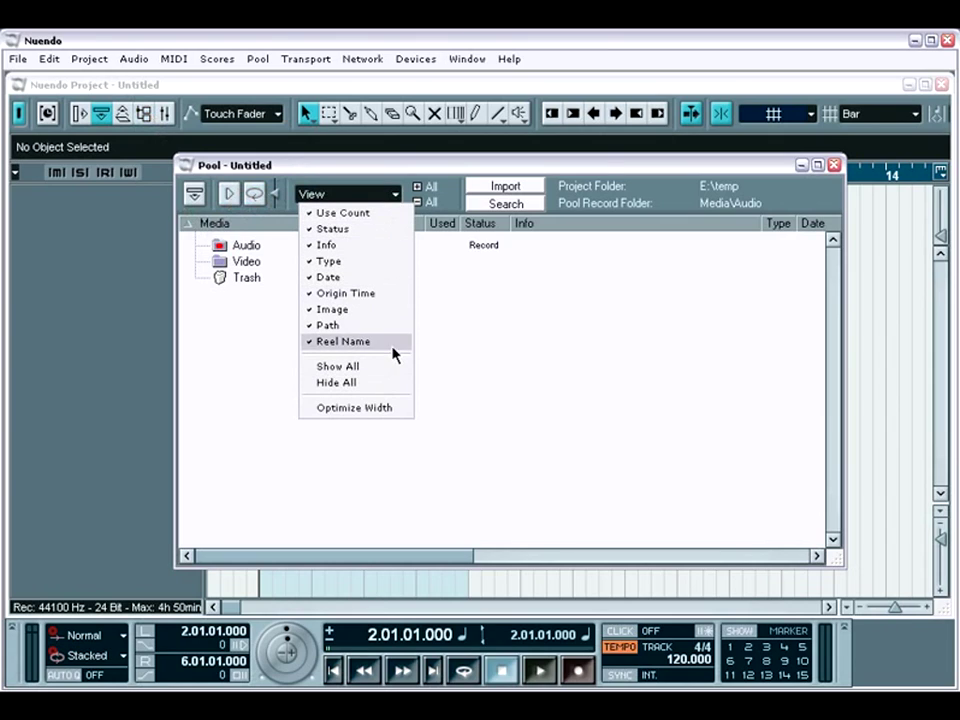
pyautogui.click(474, 292)
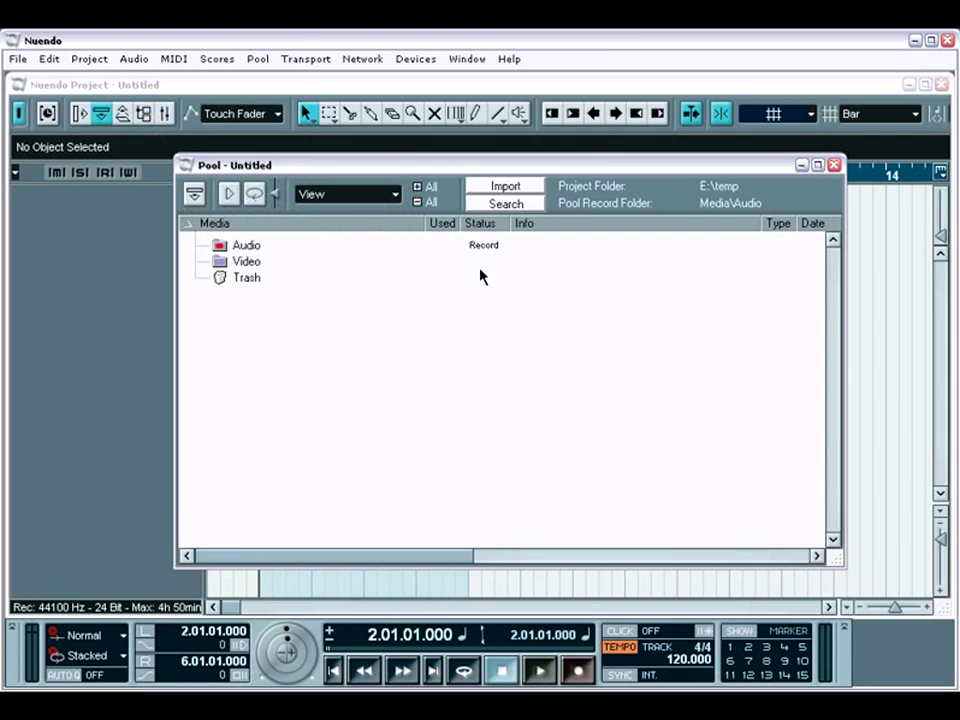
# Examine the search locations offered in the Pool's audio file search pane and hide the pane again
pyautogui.click(533, 204)
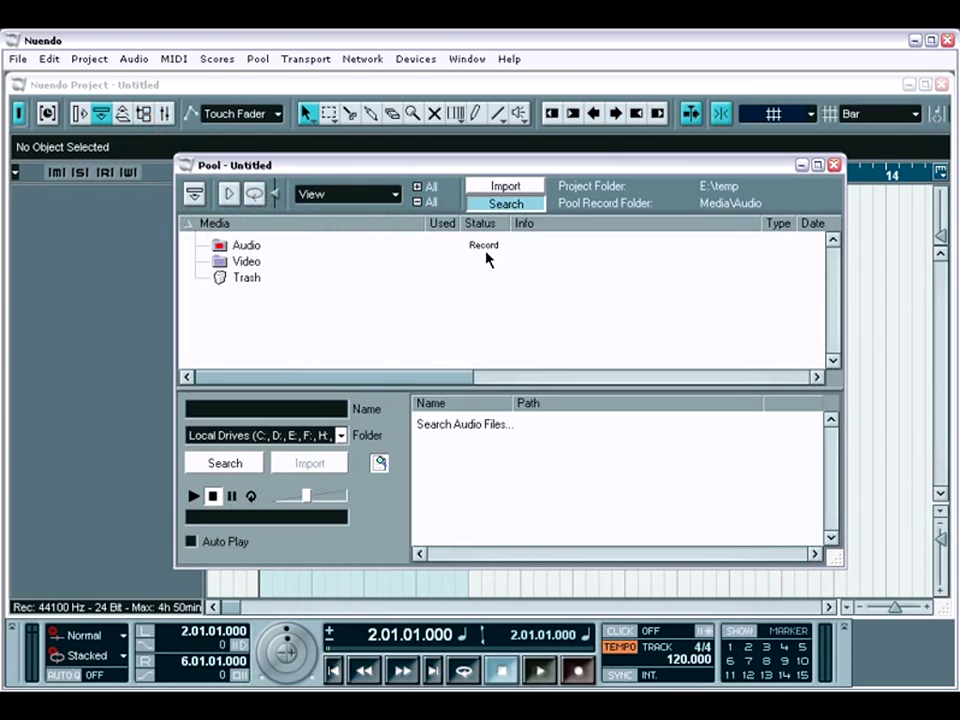
pyautogui.click(340, 437)
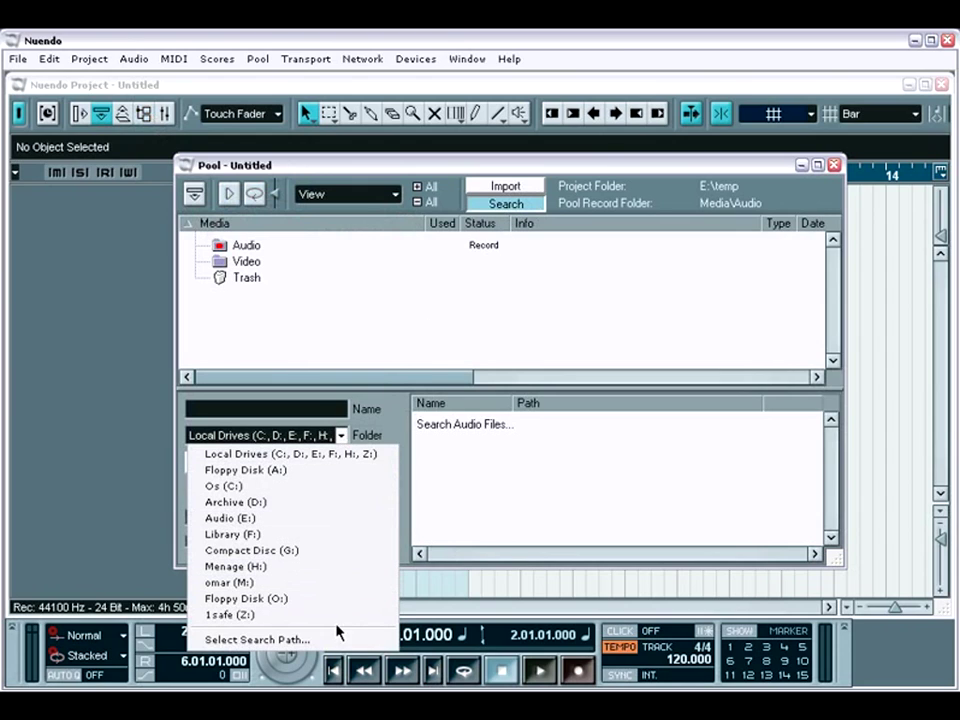
pyautogui.click(447, 507)
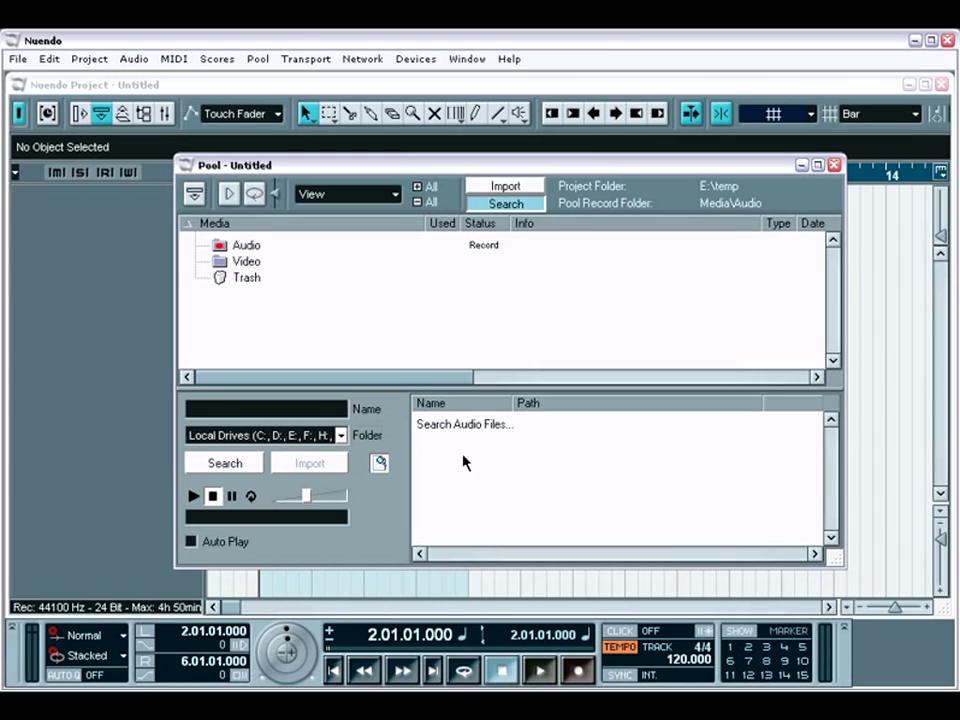
pyautogui.click(512, 208)
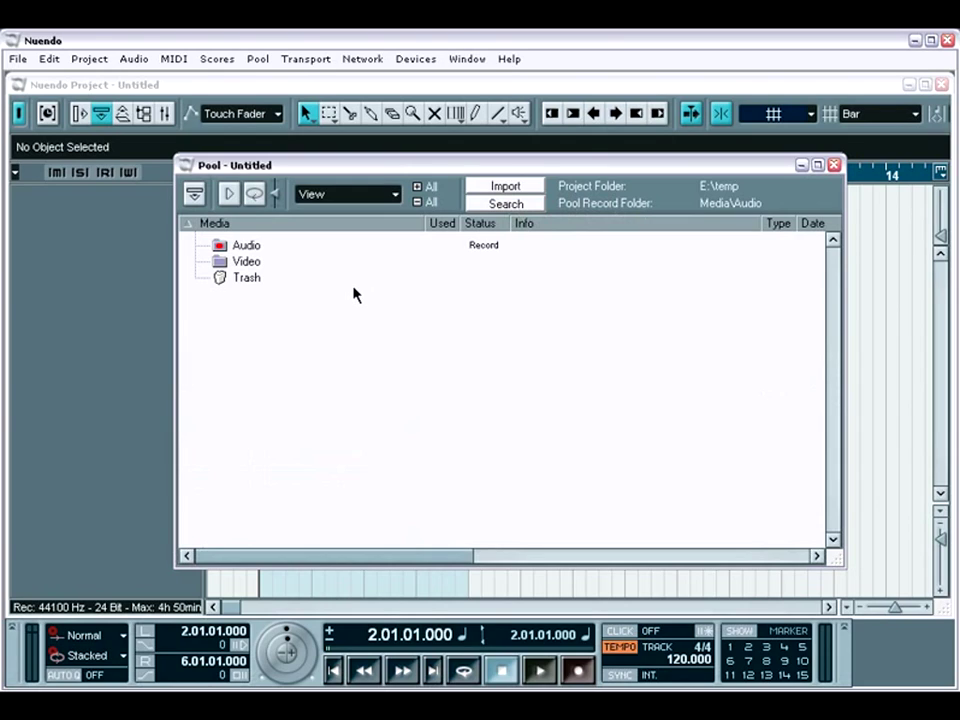
# Go through the Pool's Audio, Video and Trash folders one after another
pyautogui.click(257, 249)
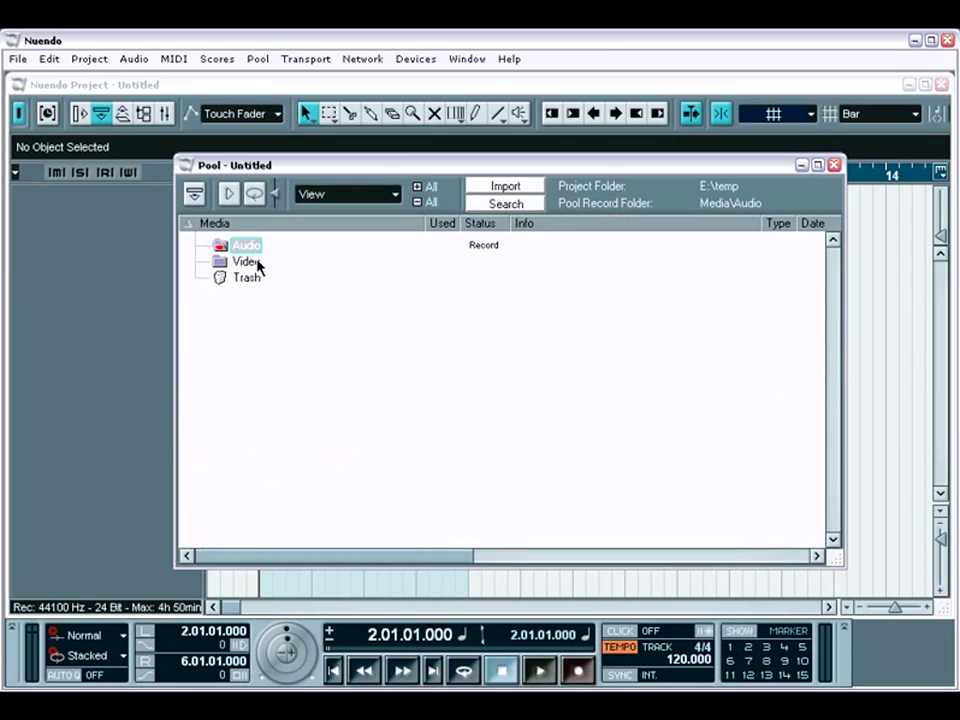
pyautogui.click(258, 264)
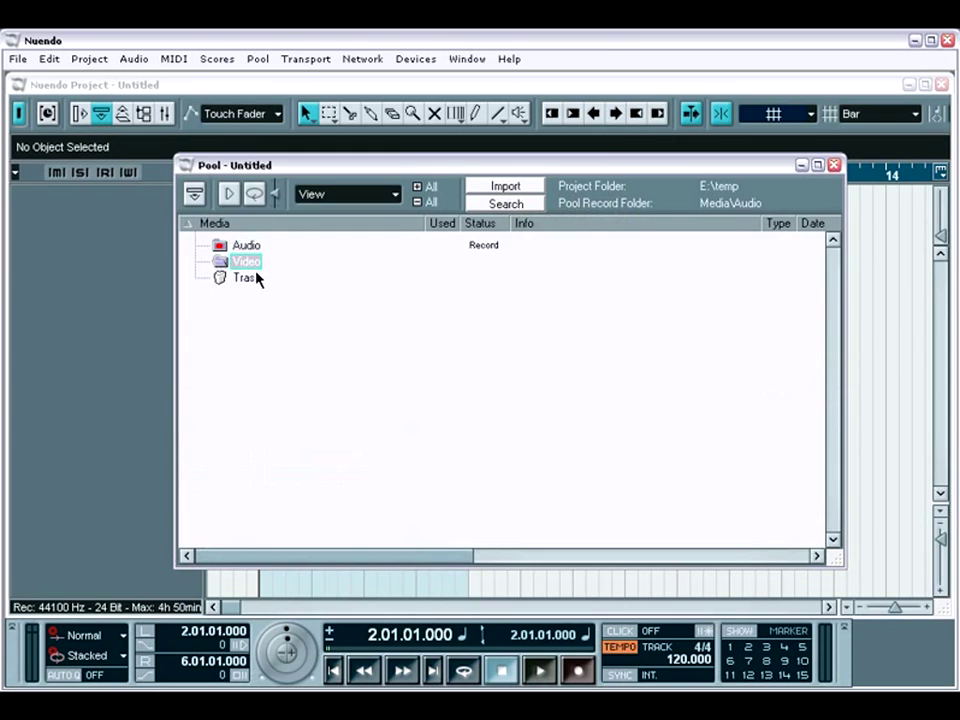
pyautogui.click(245, 278)
# Start a media import into the Pool, keeping the hiphop folder as location and All Types as file filter
pyautogui.click(514, 189)
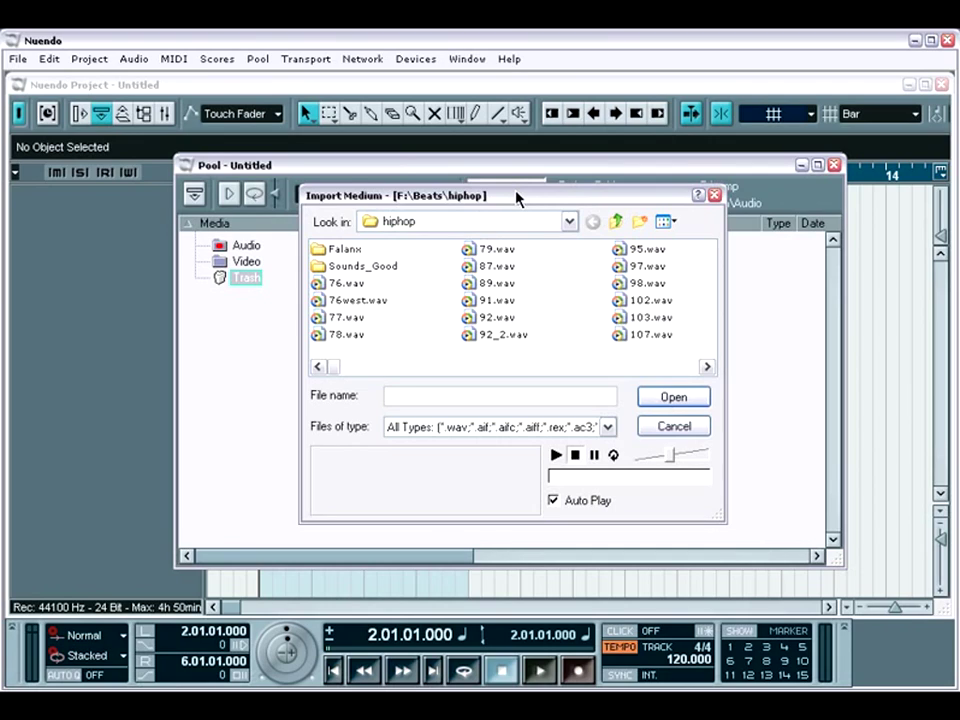
pyautogui.click(568, 221)
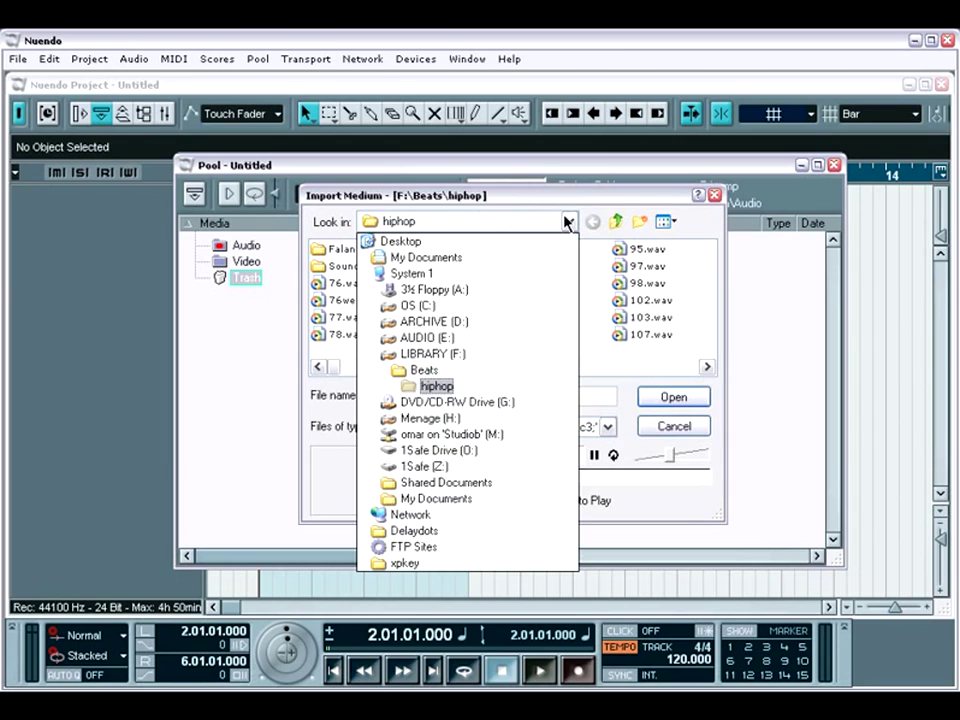
pyautogui.click(554, 389)
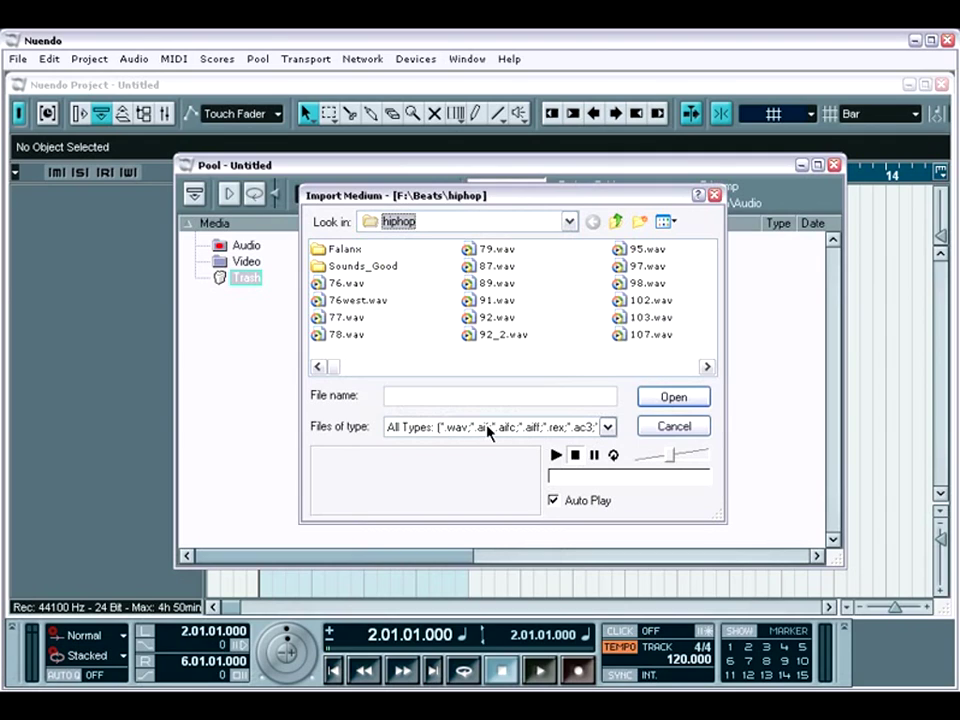
pyautogui.click(607, 427)
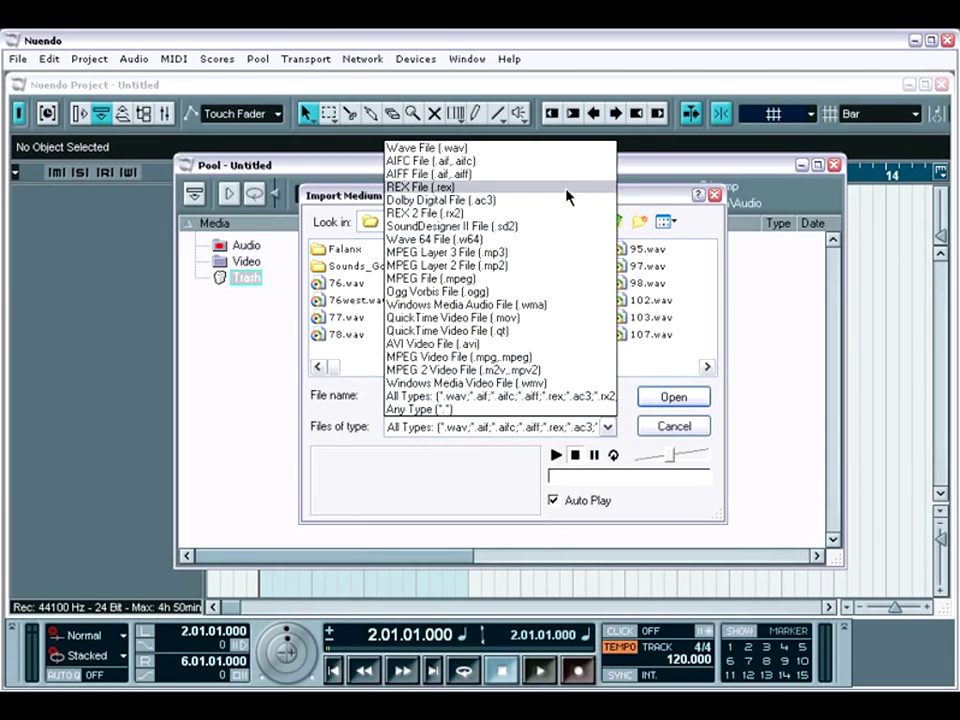
pyautogui.click(569, 398)
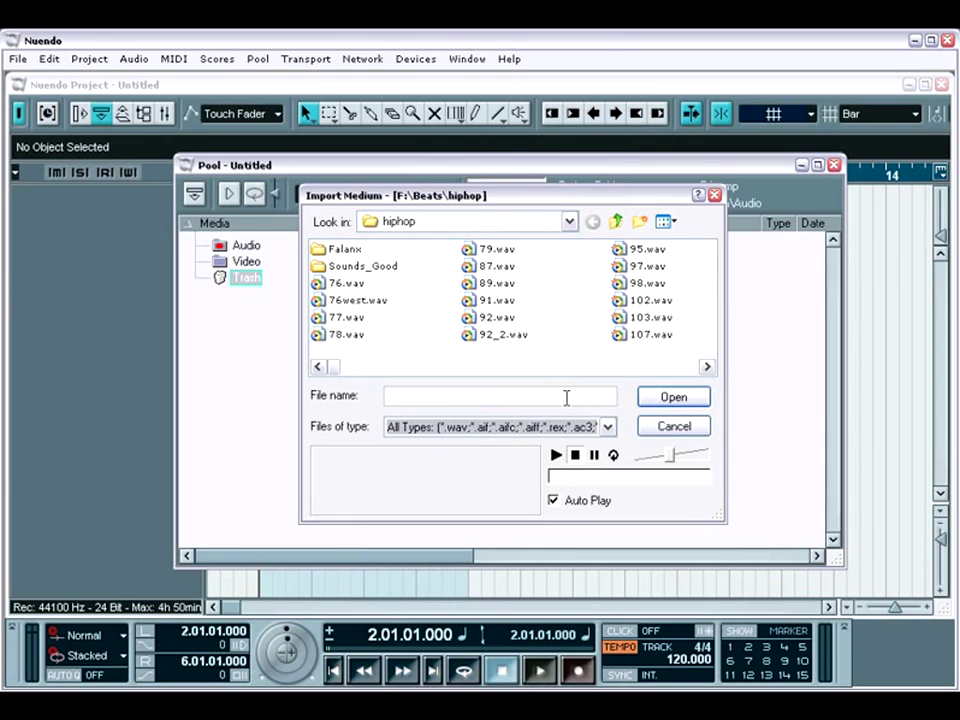
# Audition 92_2.wav and import it into the Pool with Copy File to Working Directory enabled
pyautogui.click(515, 340)
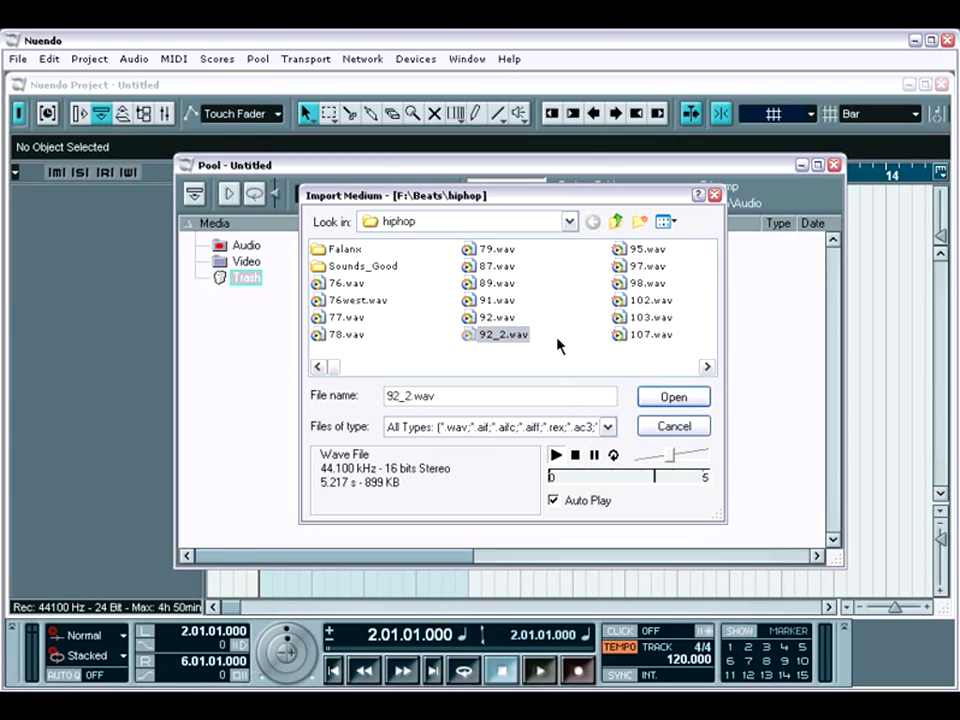
pyautogui.click(555, 455)
pyautogui.click(671, 398)
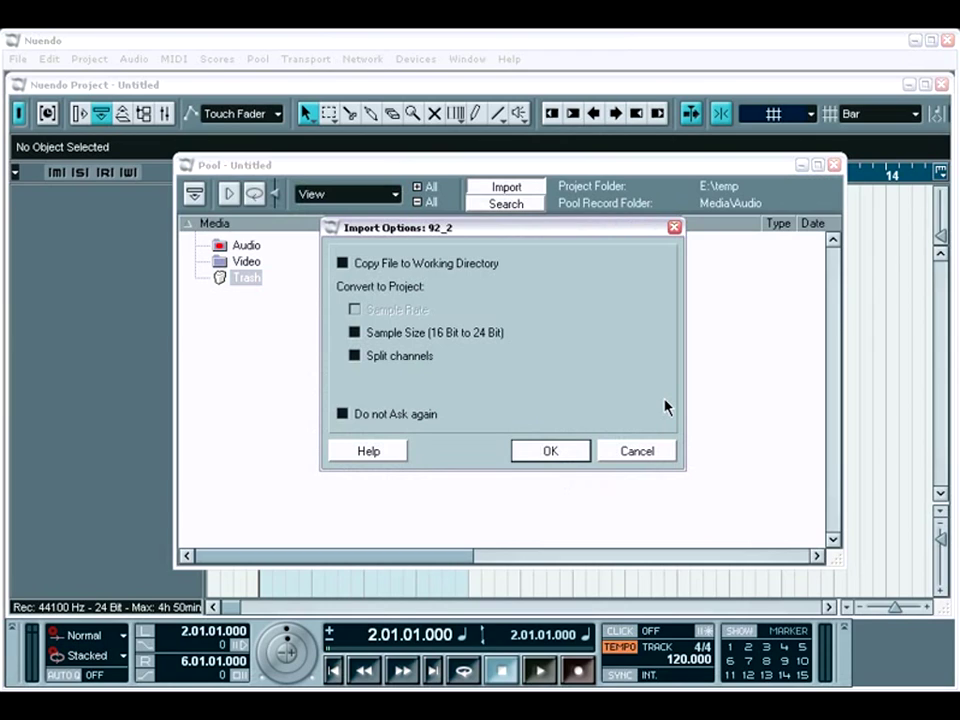
pyautogui.click(343, 264)
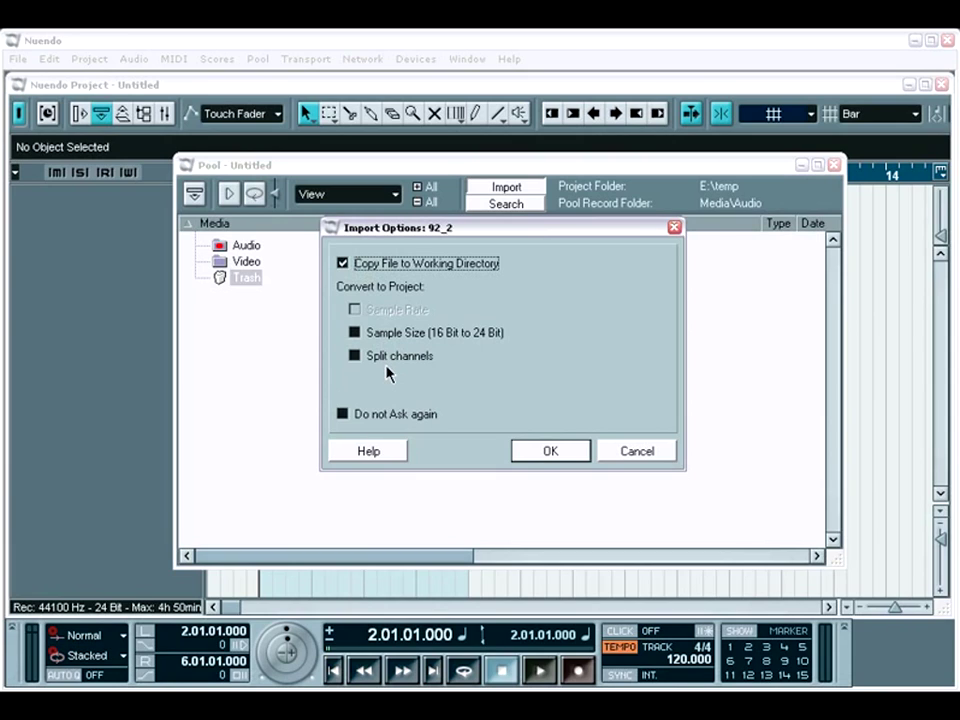
pyautogui.click(549, 451)
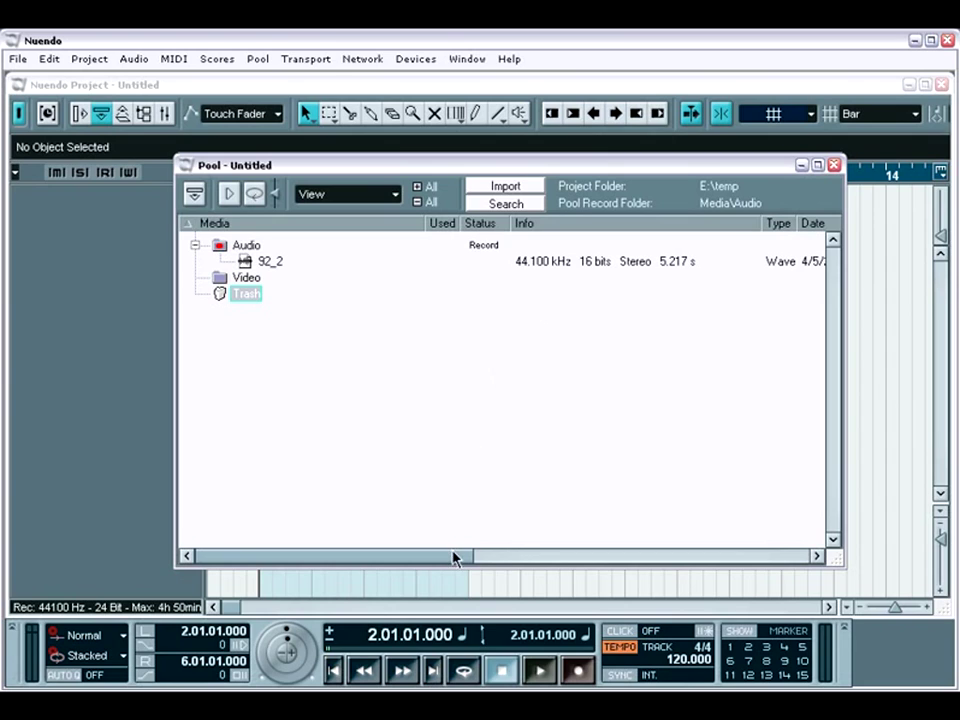
# Look over the commands available for the 92_2 clip, including its Insert into Project and Plug-ins options
pyautogui.moveTo(454, 557)
pyautogui.mouseDown()
pyautogui.moveTo(671, 563)
pyautogui.moveTo(448, 565)
pyautogui.mouseUp()
pyautogui.click(275, 261)
pyautogui.rightClick(278, 266)
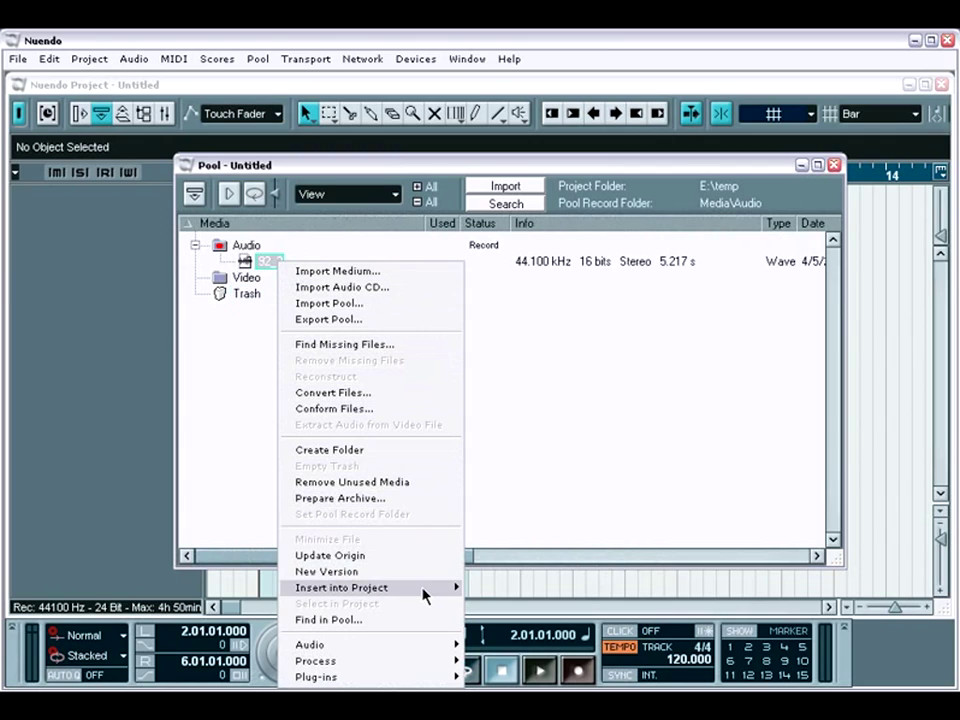
pyautogui.moveTo(424, 588)
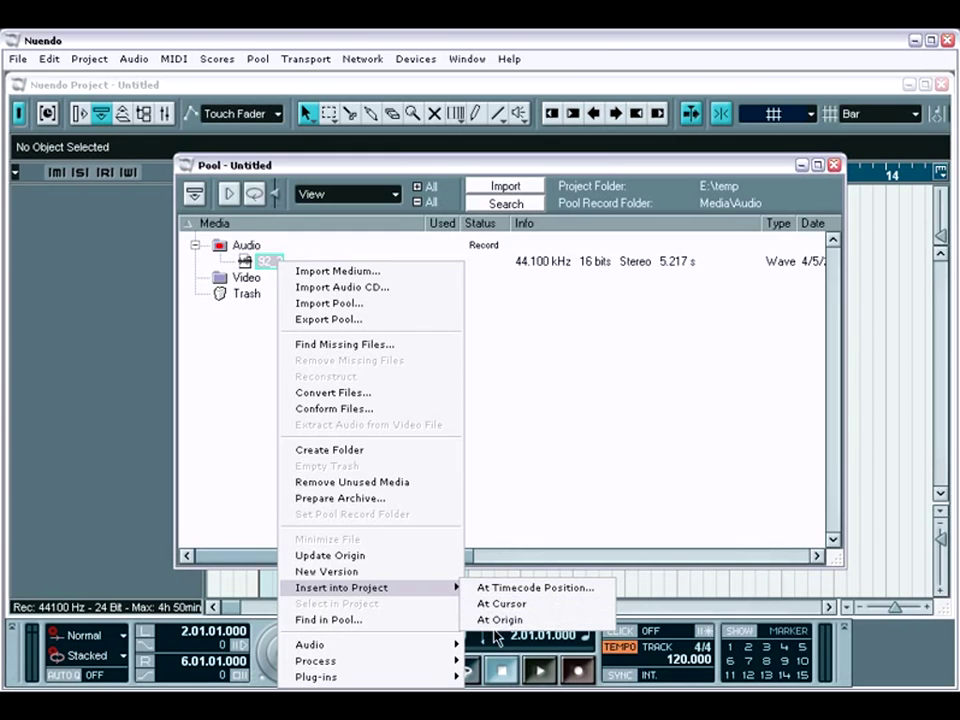
pyautogui.moveTo(433, 660)
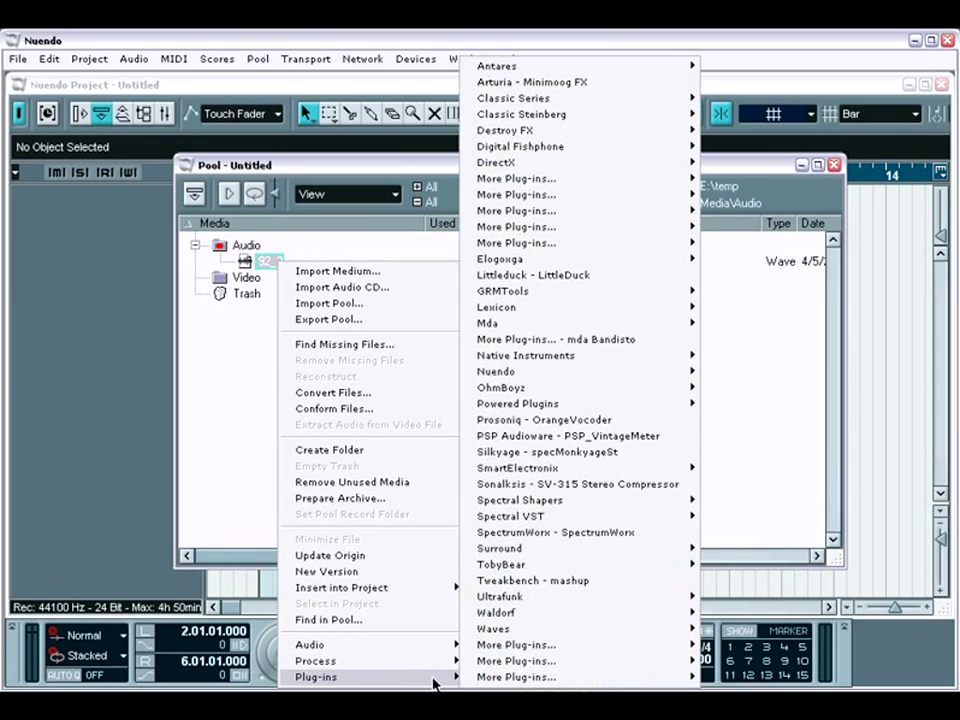
pyautogui.click(250, 438)
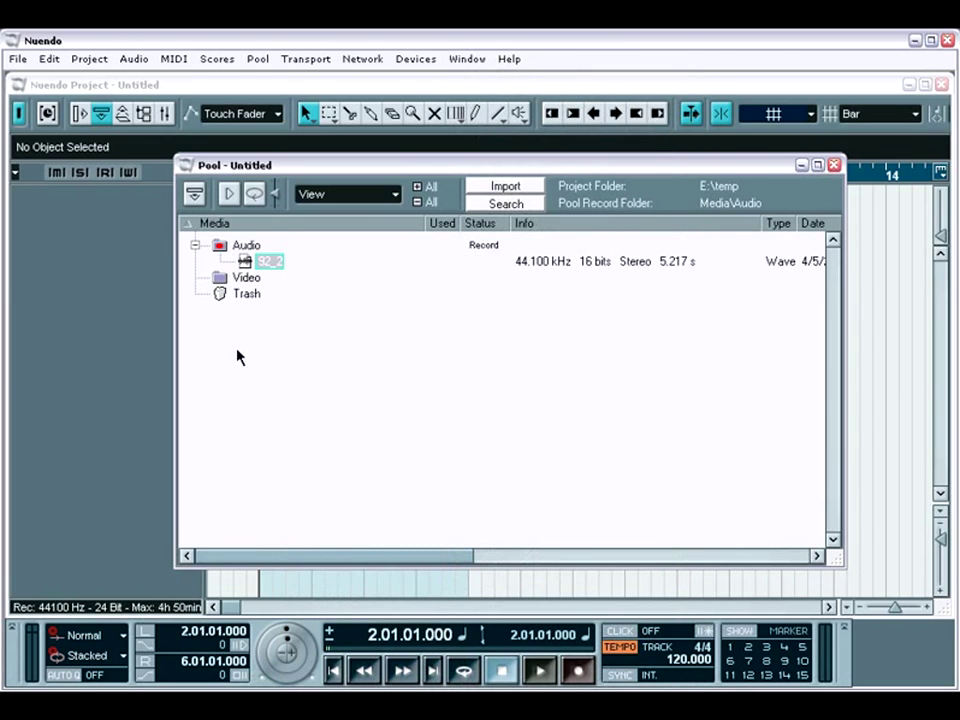
# Inspect the 92_2 clip's waveform up close in an enlarged Sample Editor, and close the editor and the Pool
pyautogui.doubleClick(243, 263)
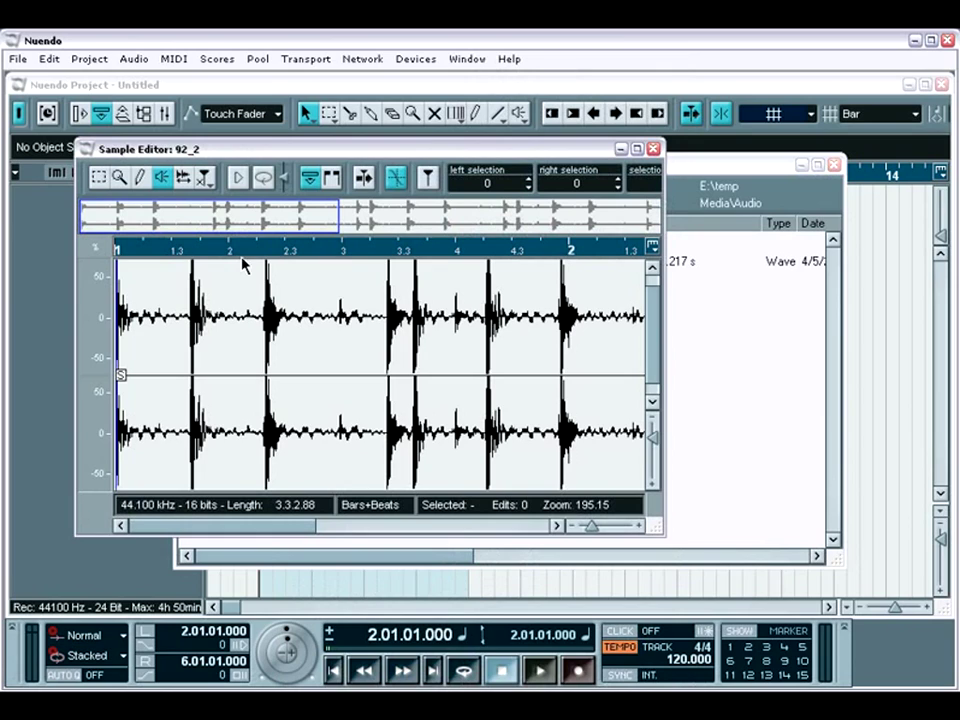
pyautogui.moveTo(657, 528); pyautogui.dragTo(742, 575)
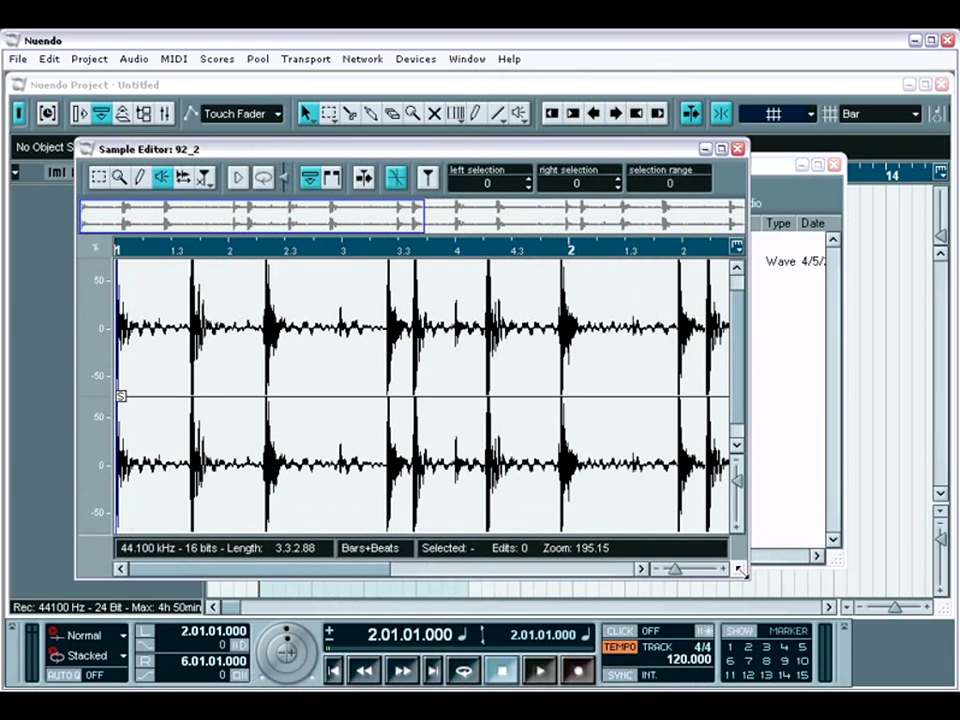
pyautogui.moveTo(745, 495); pyautogui.dragTo(741, 500)
pyautogui.moveTo(688, 575)
pyautogui.mouseDown()
pyautogui.moveTo(716, 574)
pyautogui.moveTo(693, 576)
pyautogui.mouseUp()
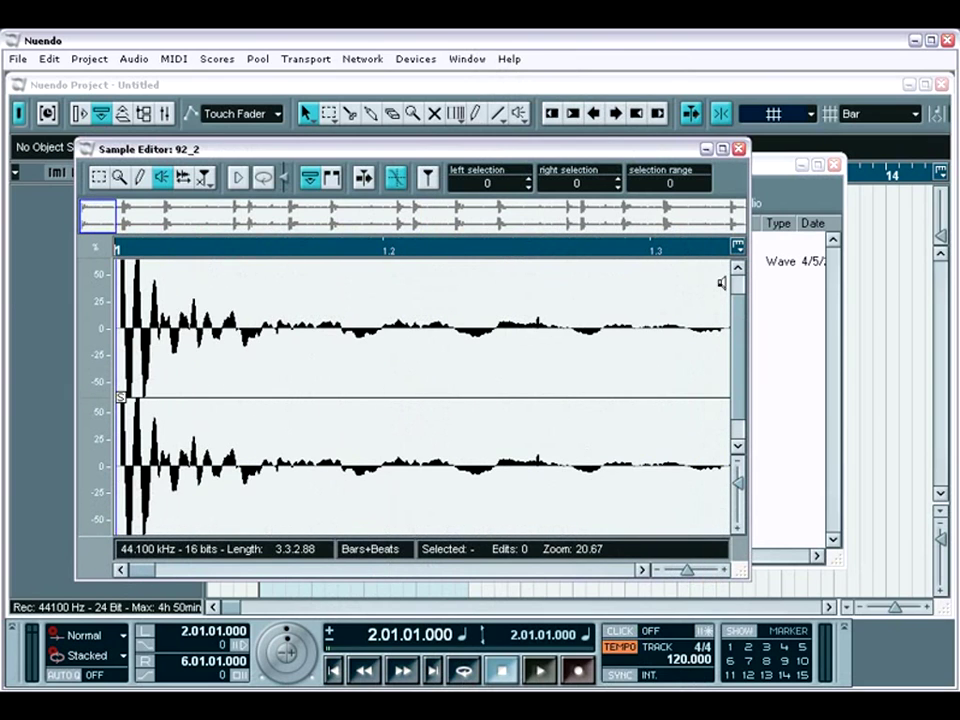
pyautogui.click(741, 150)
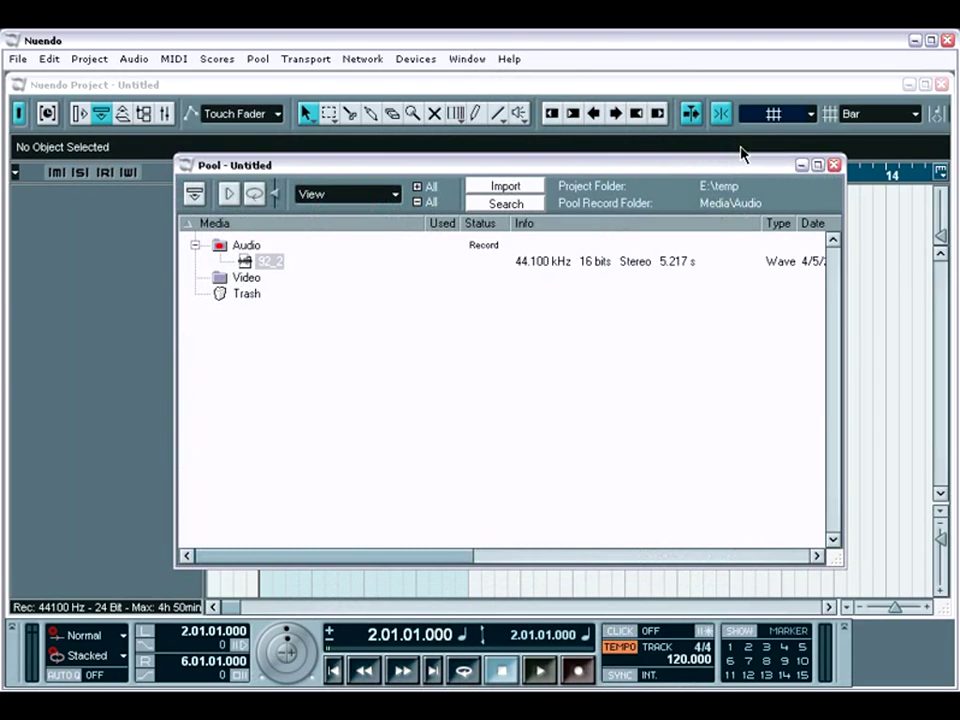
pyautogui.click(834, 164)
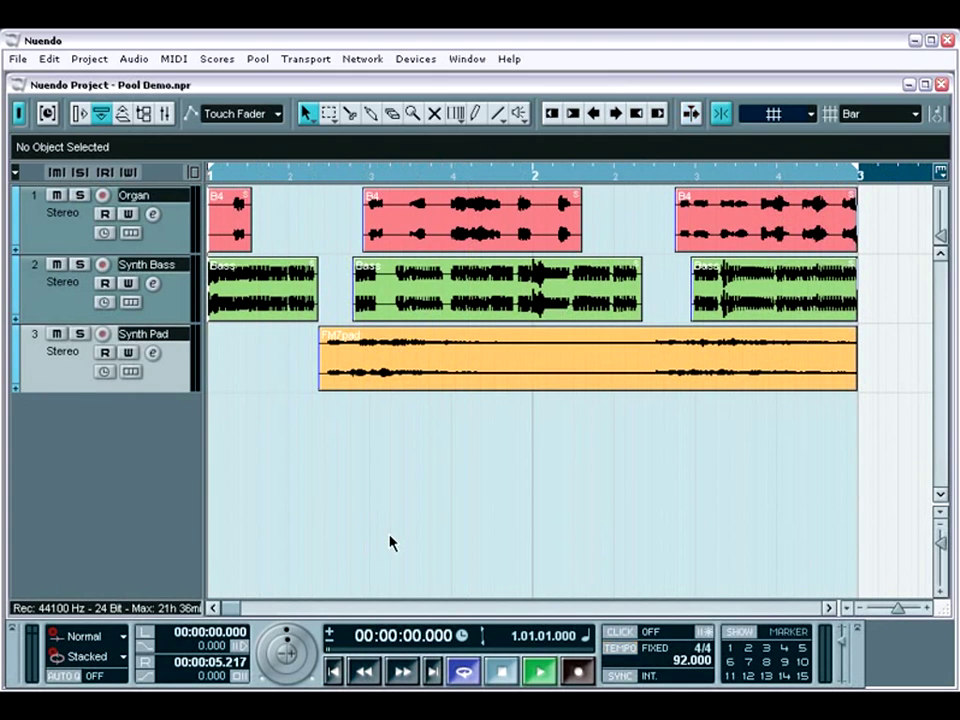
# Play back the start of the Pool Demo project and stop it
pyautogui.press('space')
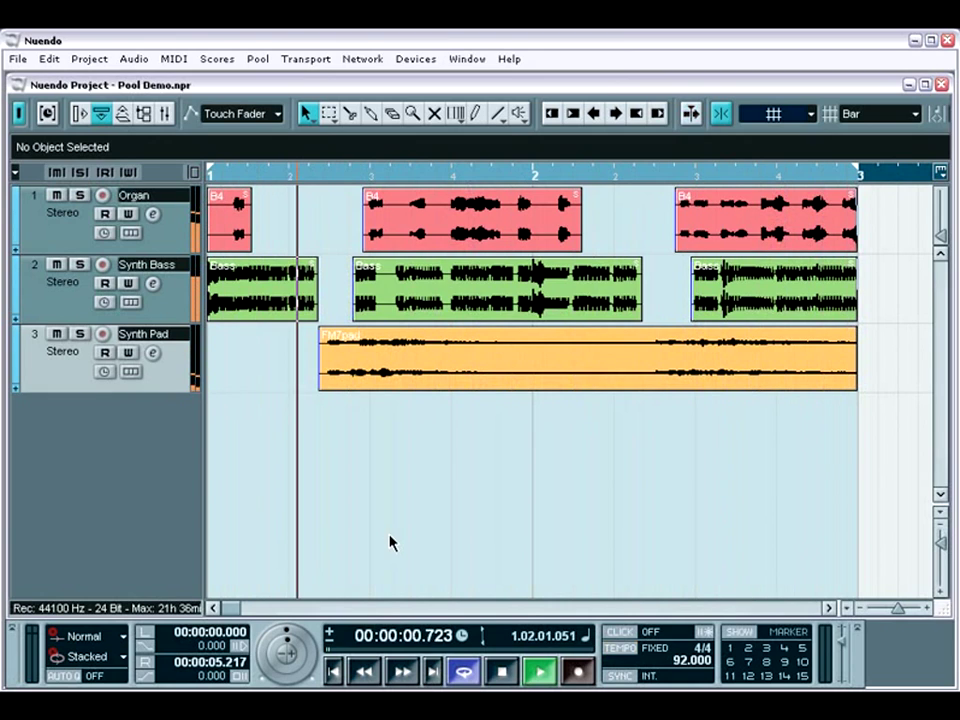
pyautogui.press('space')
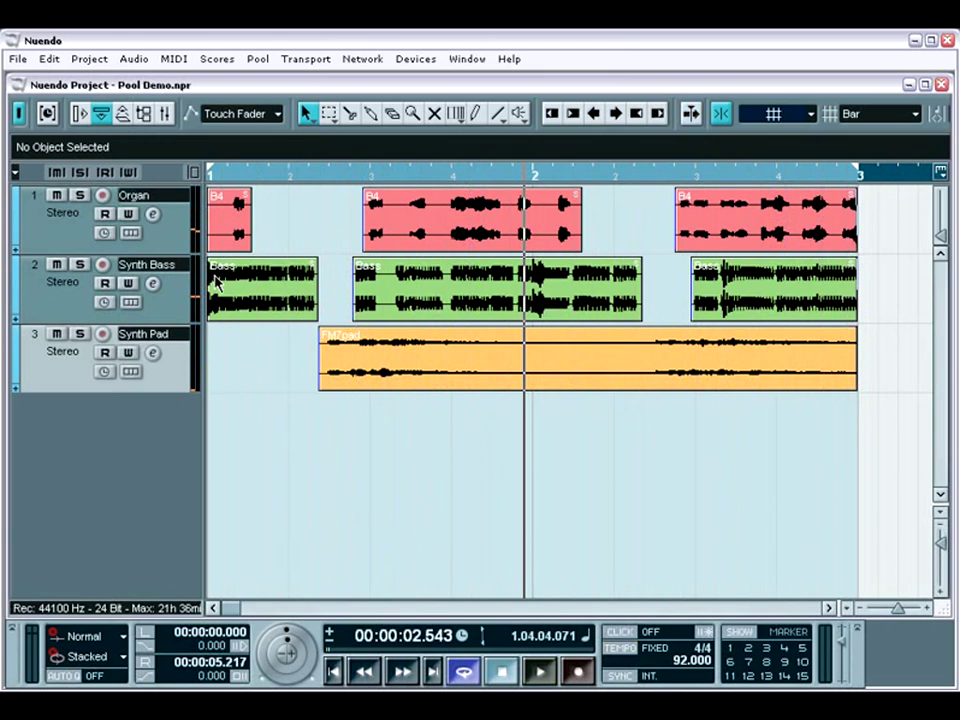
# Reopen the Pool, browse to the hiphop folder for importing, and audition the loops 87.wav, 89.wav and 91.wav
pyautogui.click(143, 113)
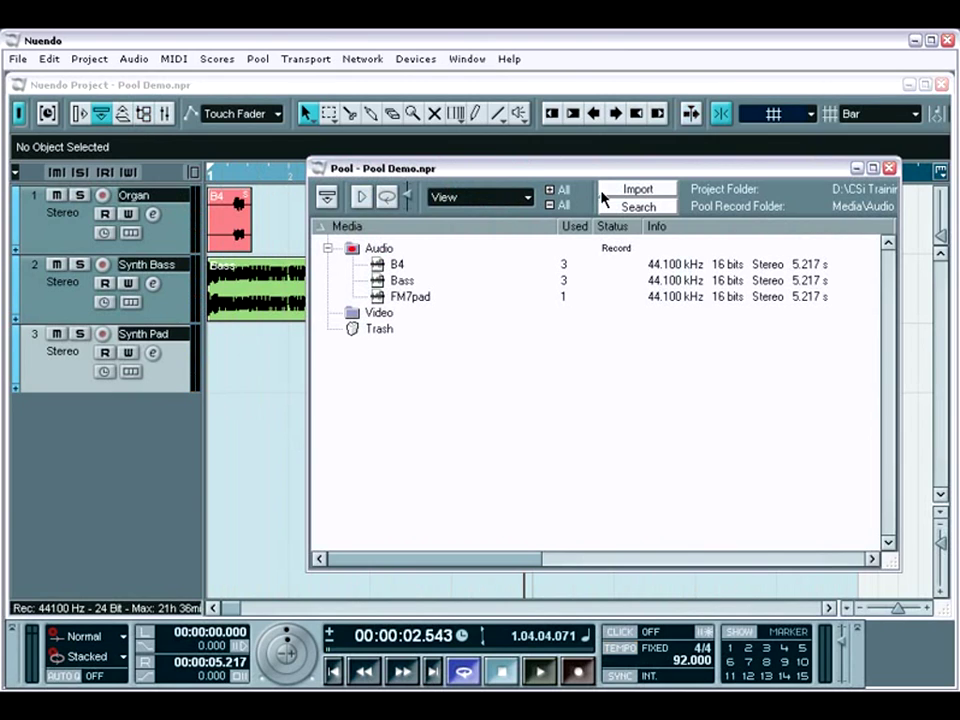
pyautogui.click(637, 189)
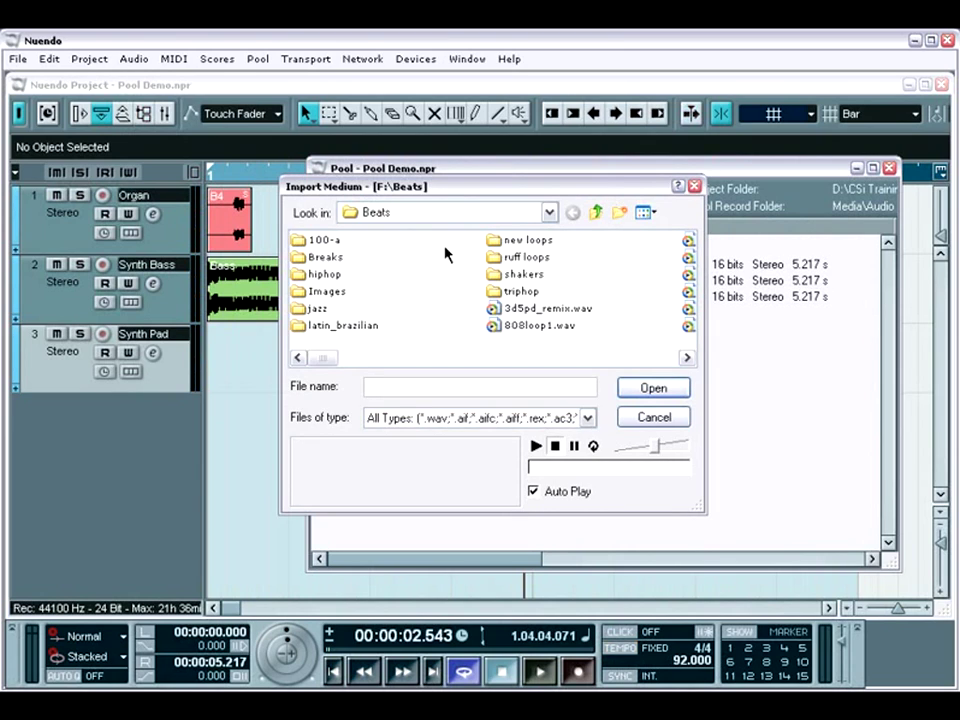
pyautogui.doubleClick(325, 274)
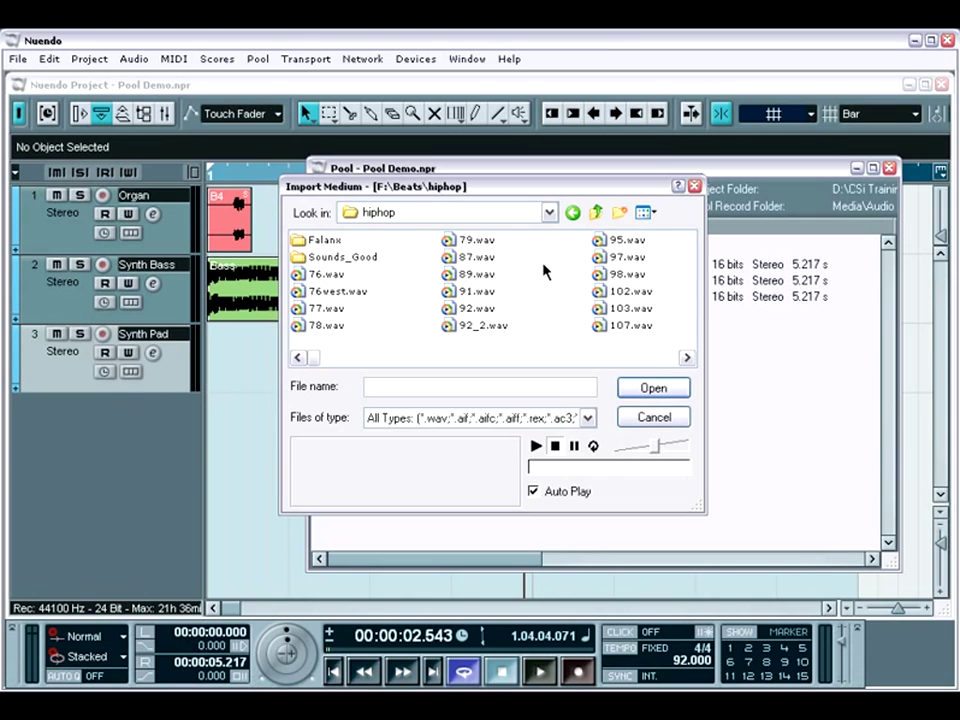
pyautogui.click(478, 258)
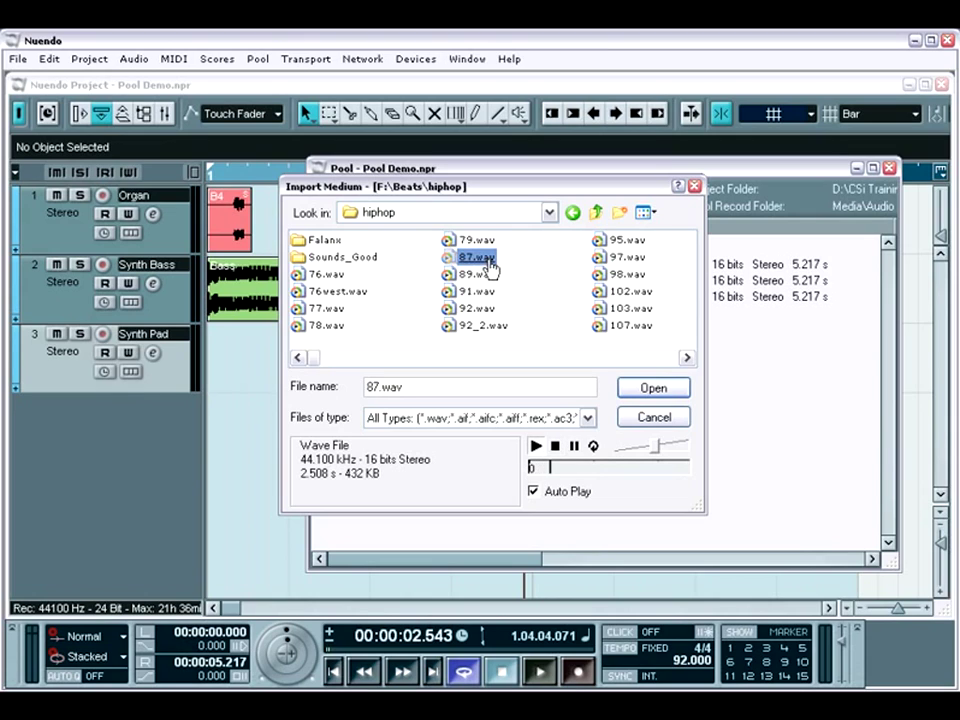
pyautogui.click(487, 275)
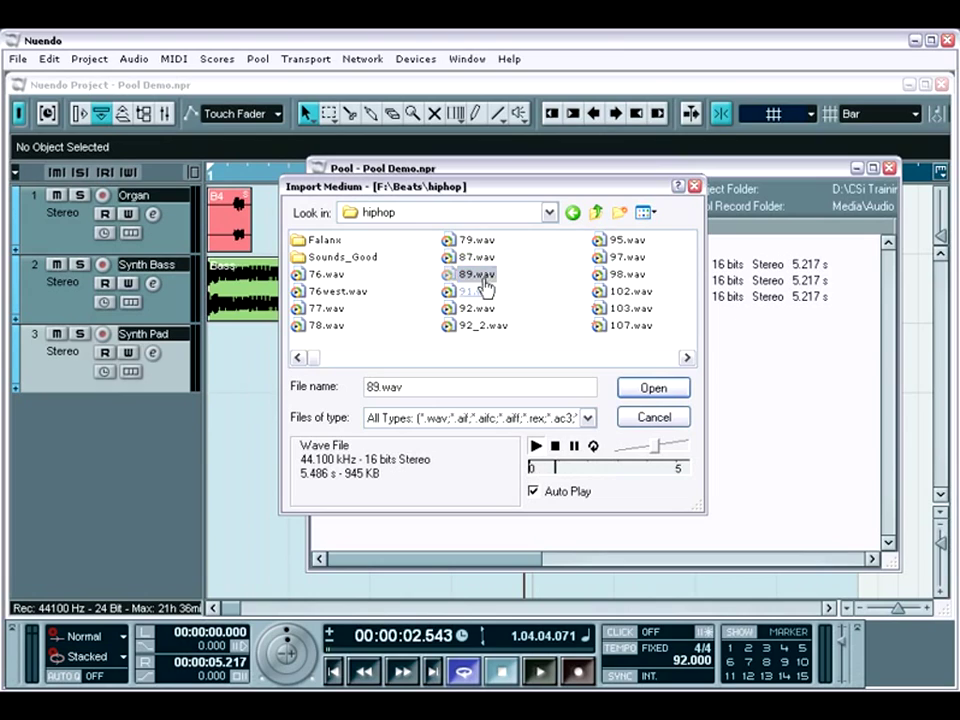
pyautogui.click(484, 293)
# Audition 92_2.wav and import it into the Pool with a copy of the file placed in the working directory
pyautogui.click(497, 328)
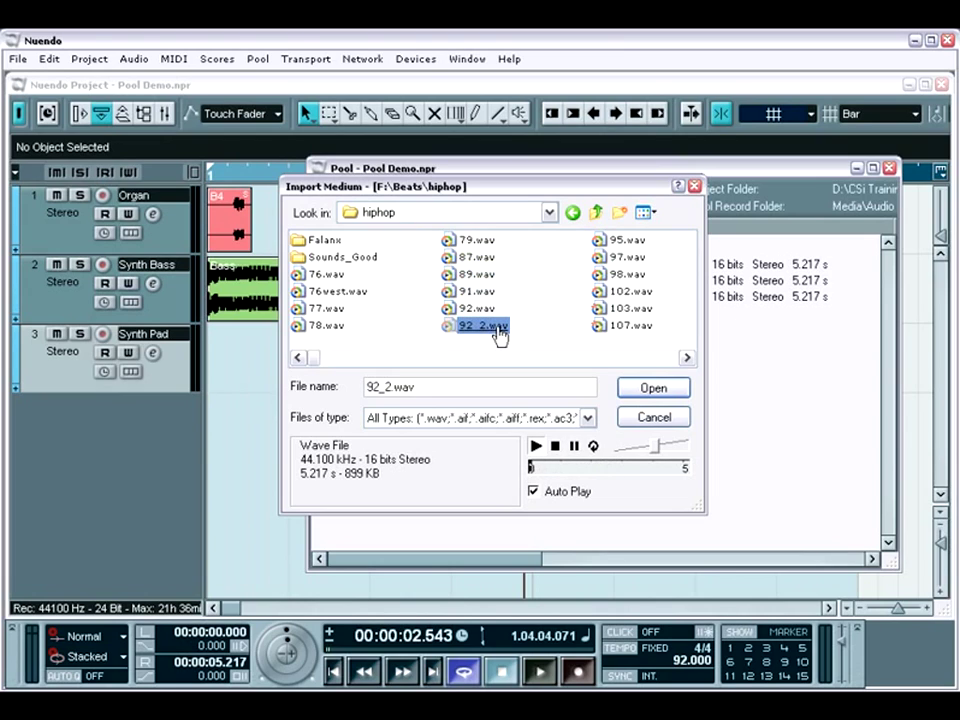
pyautogui.doubleClick(496, 330)
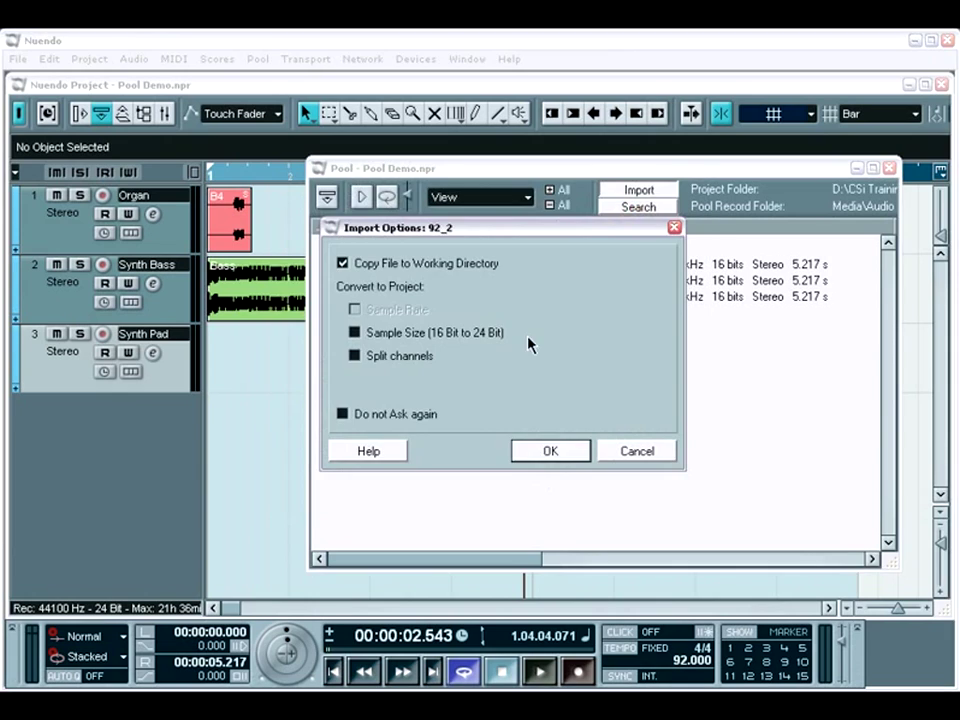
pyautogui.click(550, 452)
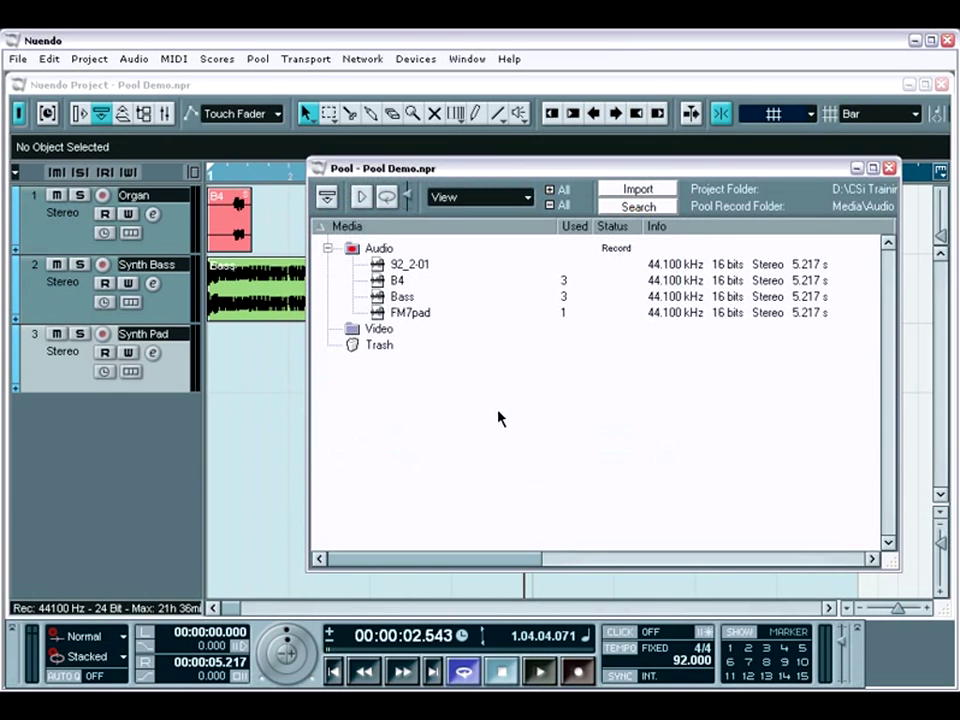
# Place the imported 92_2 loop from the Pool at bar 1 on a new track below Synth Pad, and play the project from the start
pyautogui.moveTo(412, 265); pyautogui.dragTo(257, 420)
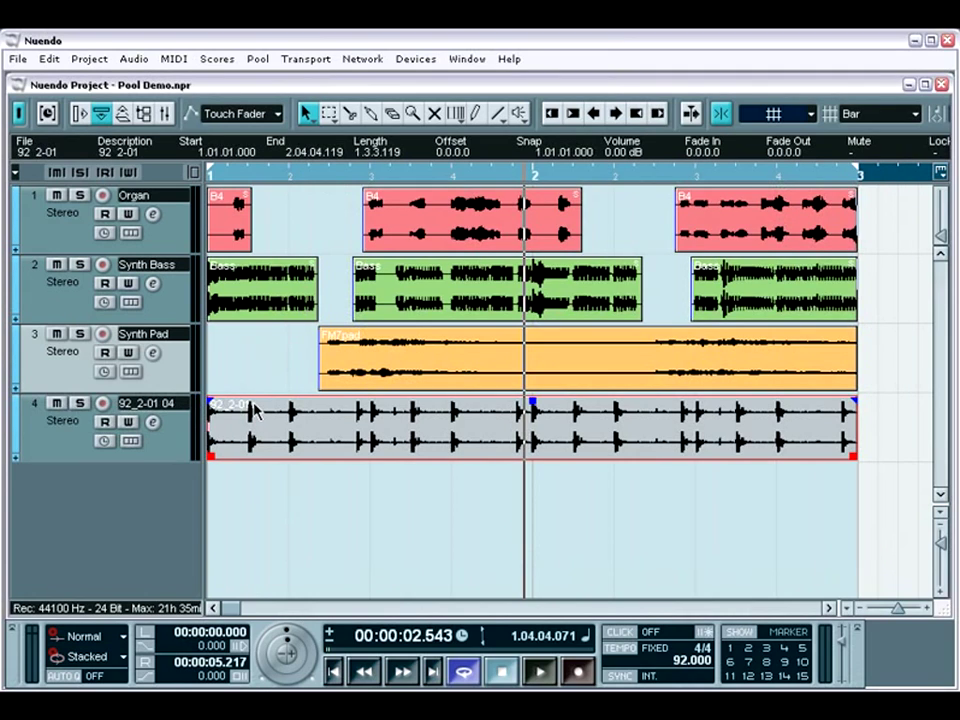
pyautogui.press('space')
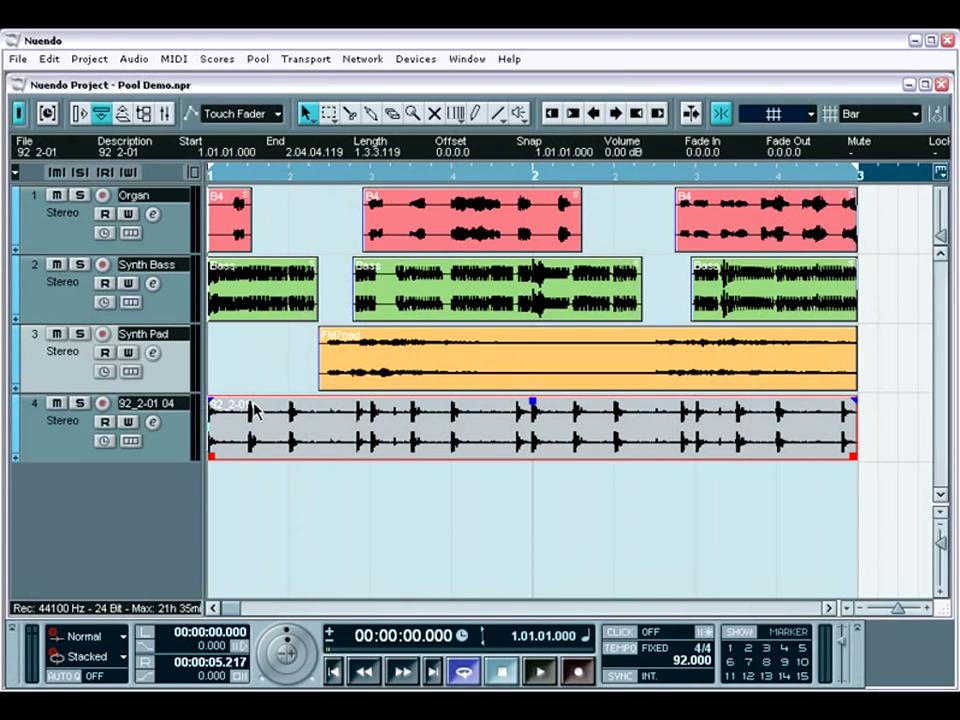
pyautogui.press('space')
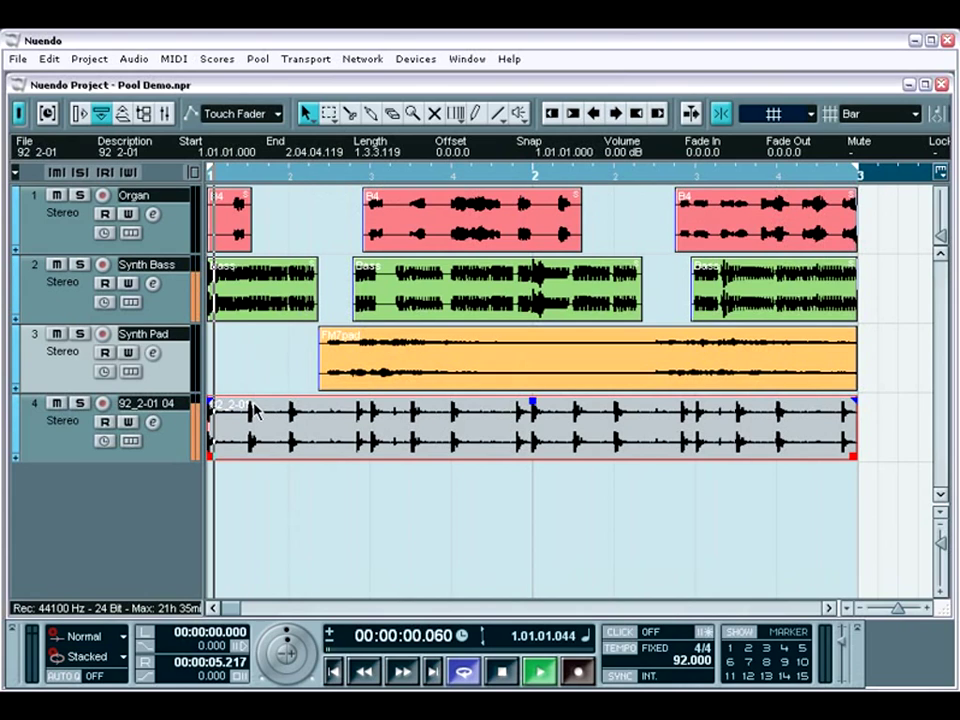